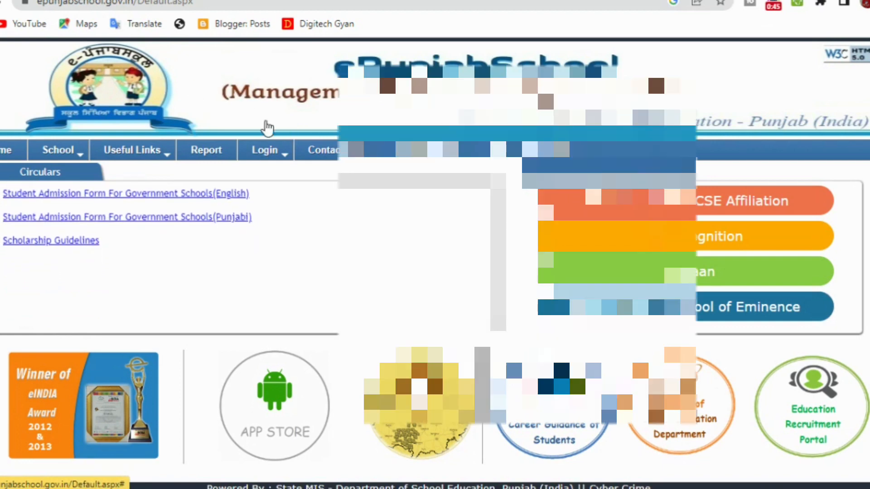
Step: Sign in through the School/Office Login by entering the school's login ID and account password
mouse_move(267, 152)
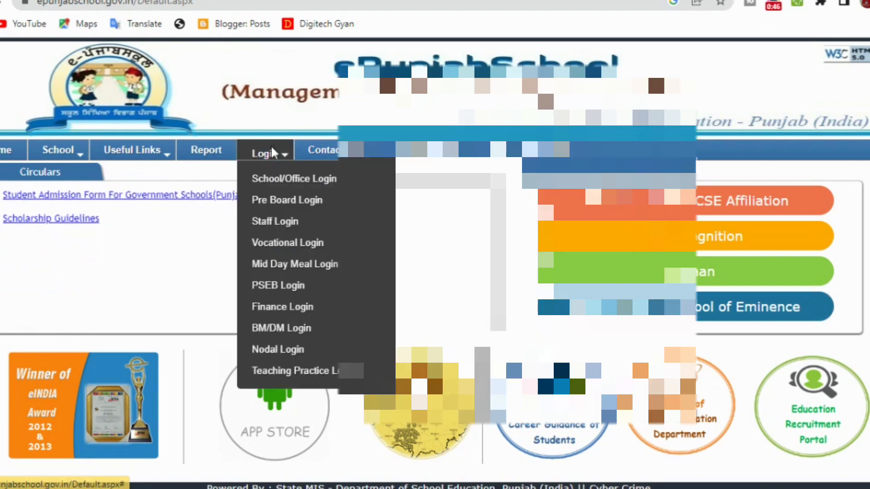
click(275, 187)
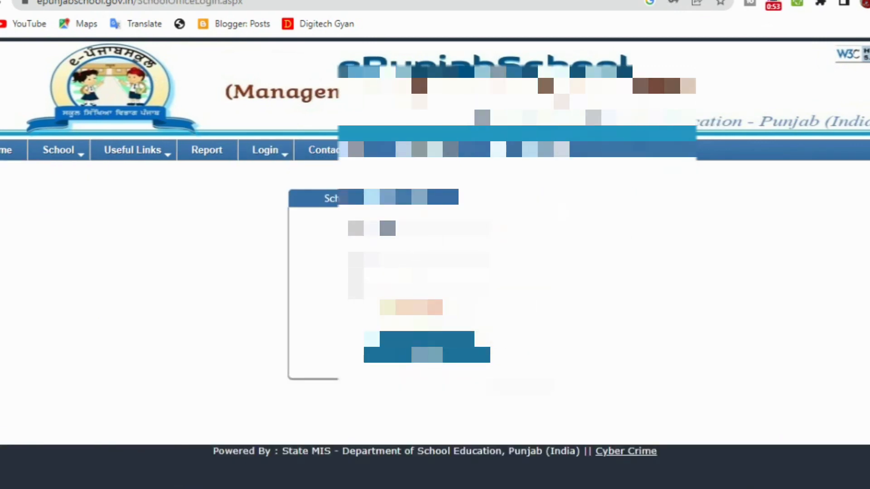
text(**)
key(Tab)
key(BackSpace)
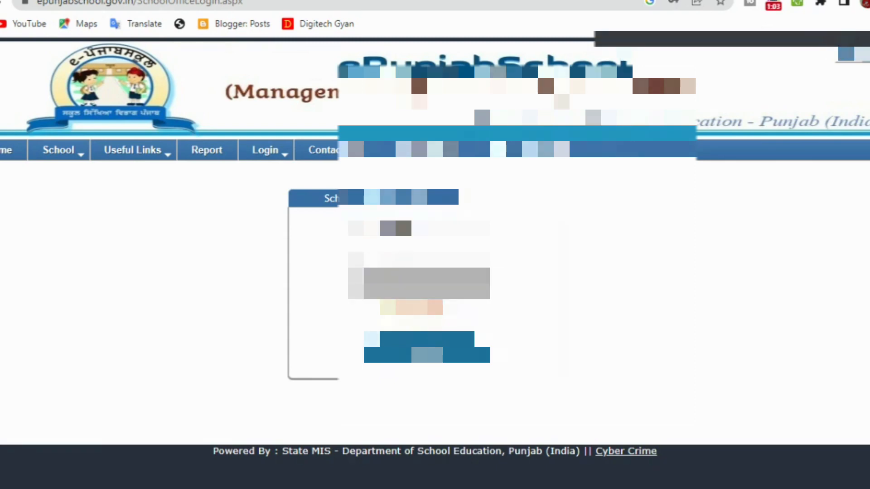
click(450, 358)
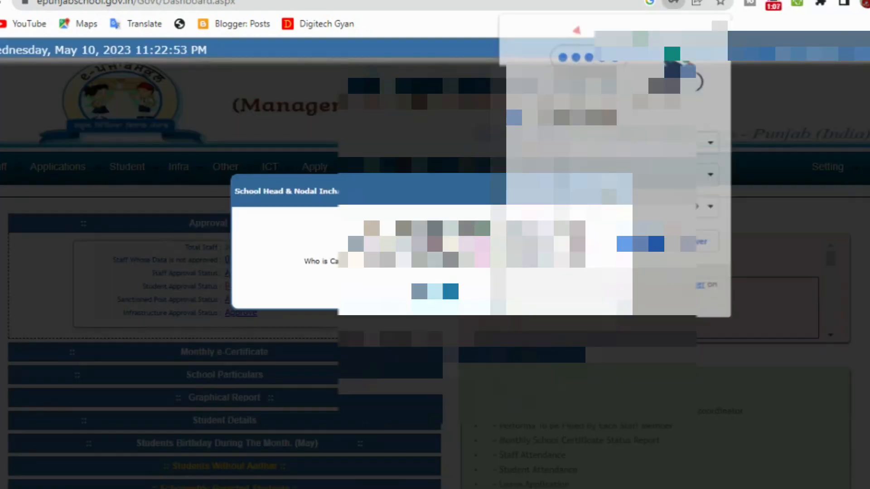
Step: Dismiss the password-saving and School Head & Nodal Incharge prompts and open the student Allot Subject page
click(704, 244)
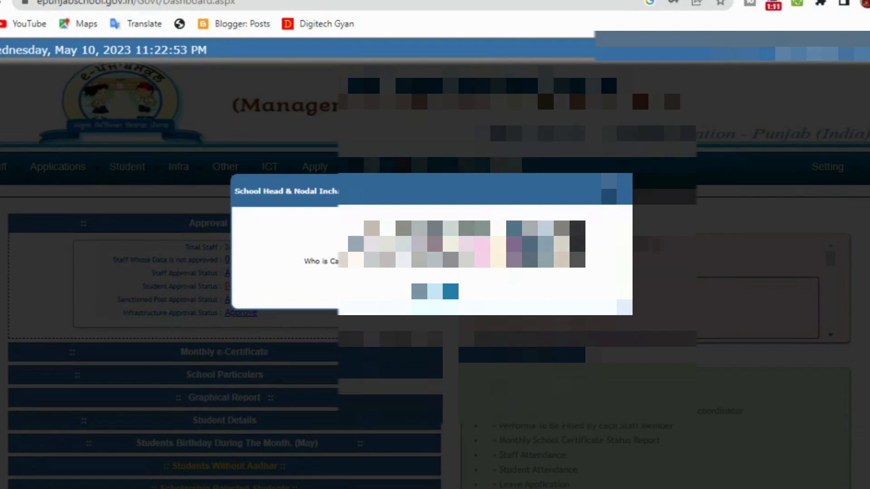
click(609, 191)
mouse_move(130, 173)
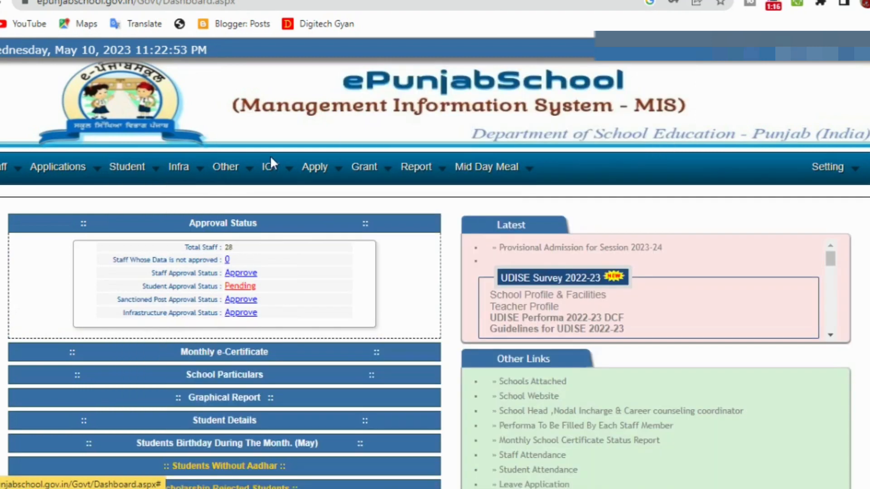
mouse_move(341, 172)
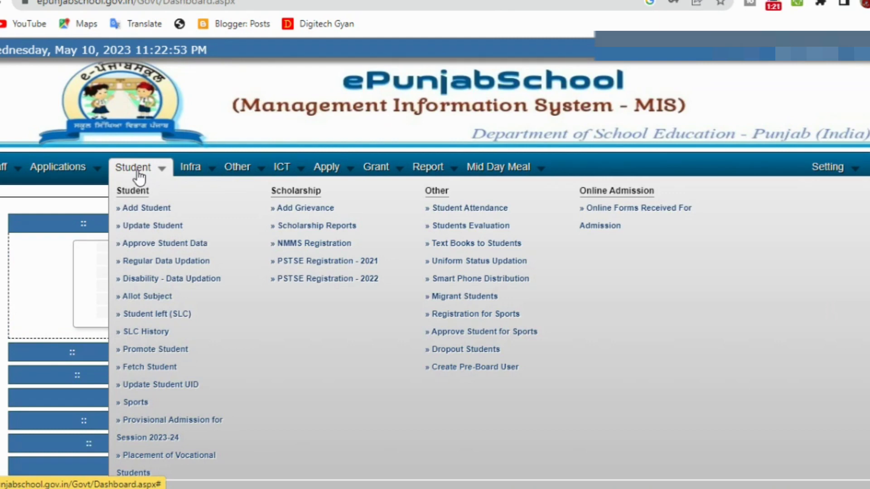
click(150, 299)
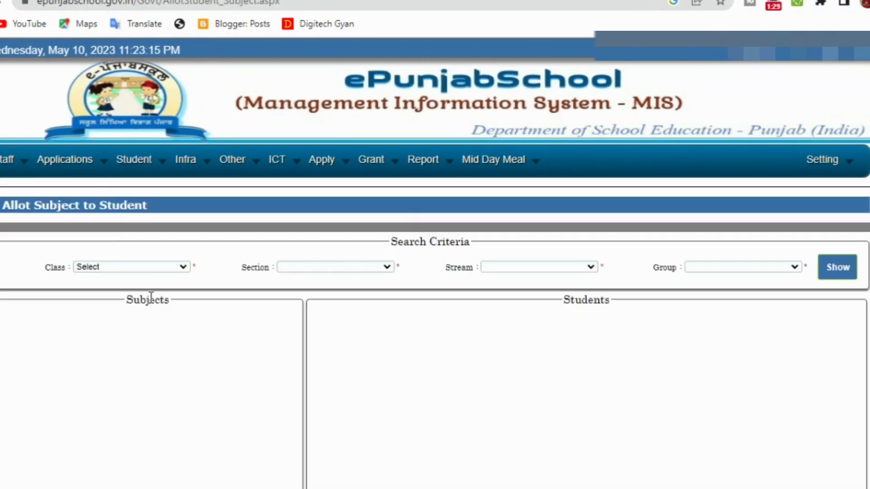
Step: Show the subjects and students for class 7th, section A
click(157, 270)
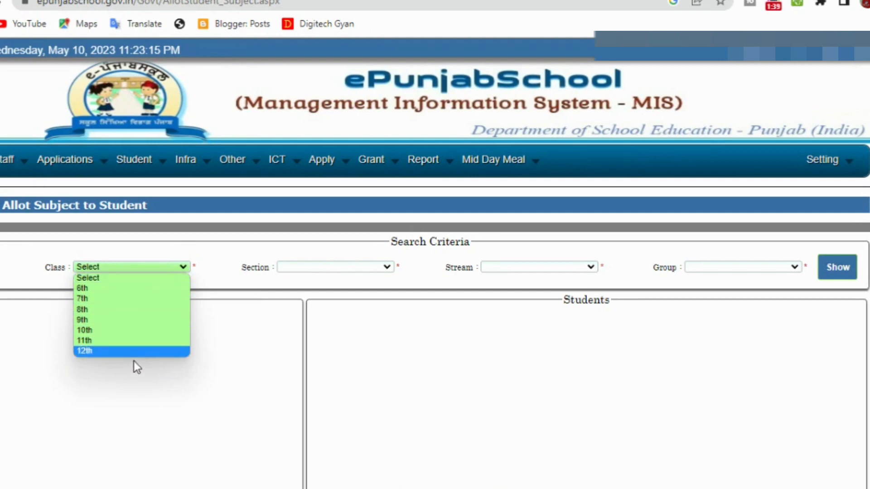
click(145, 302)
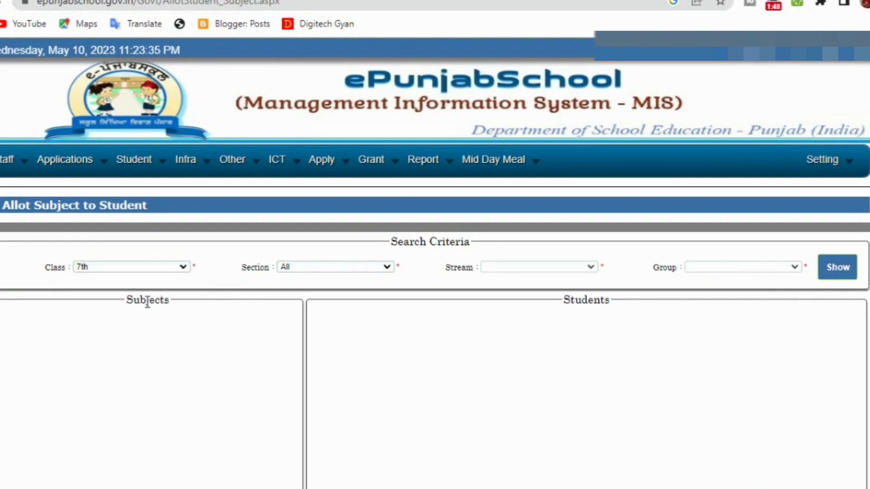
click(320, 267)
click(303, 289)
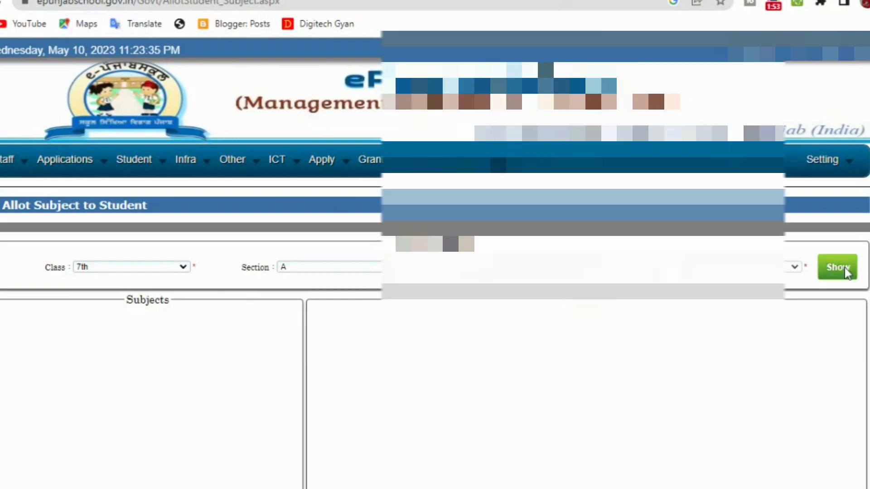
click(845, 268)
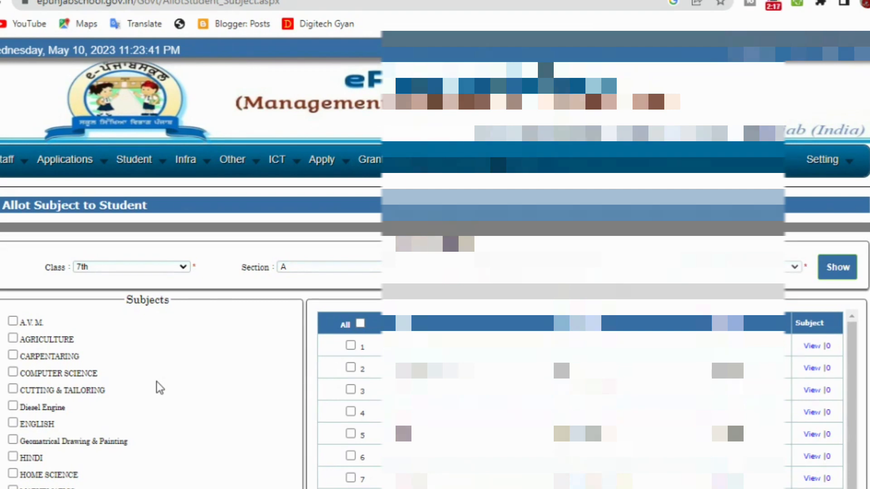
Step: Select students 1, 2 and 3 in the class 7th student list
scroll(258, 352, down, 2)
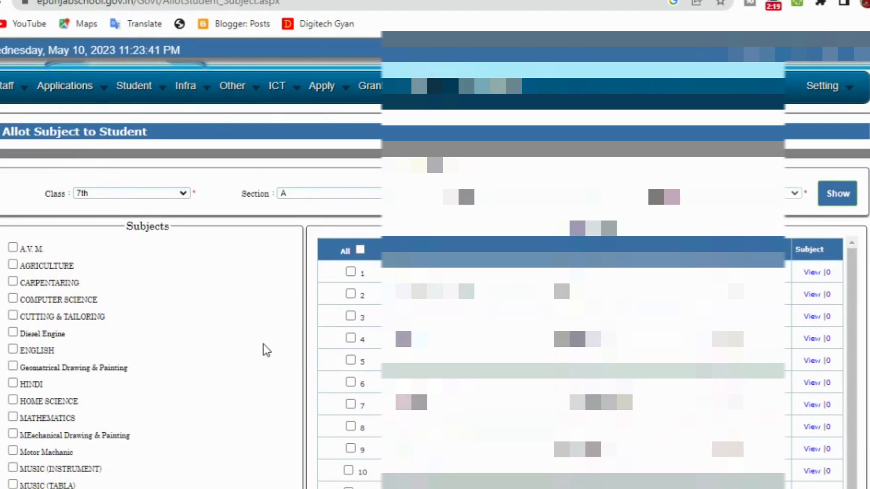
scroll(254, 338, down, 2)
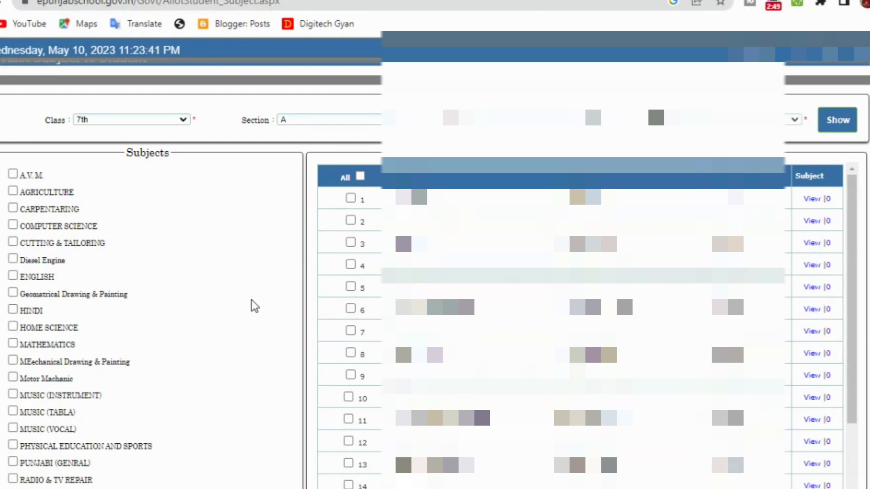
click(351, 199)
click(351, 220)
click(351, 243)
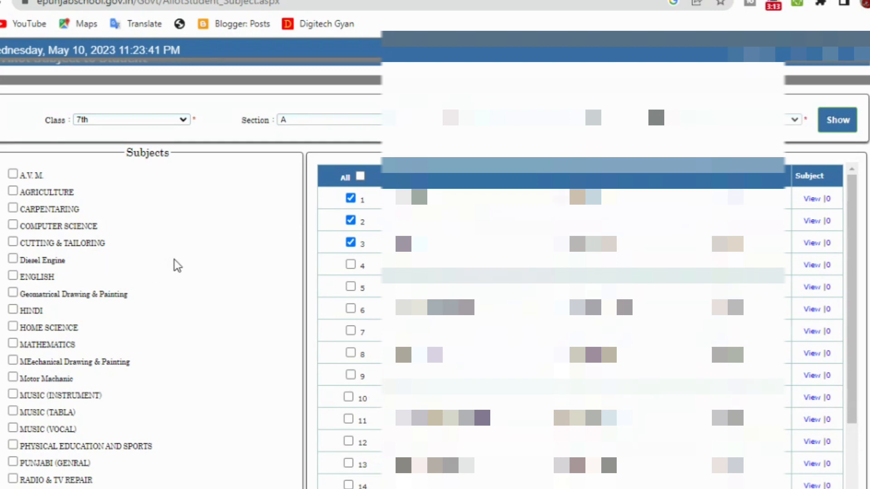
Step: Select Computer Science, English, Hindi, Mathematics, Physical Education and Sports, Punjabi (Genral), Science, Social Studies and Welcome Life as the class 7th subjects
scroll(180, 262, down, 2)
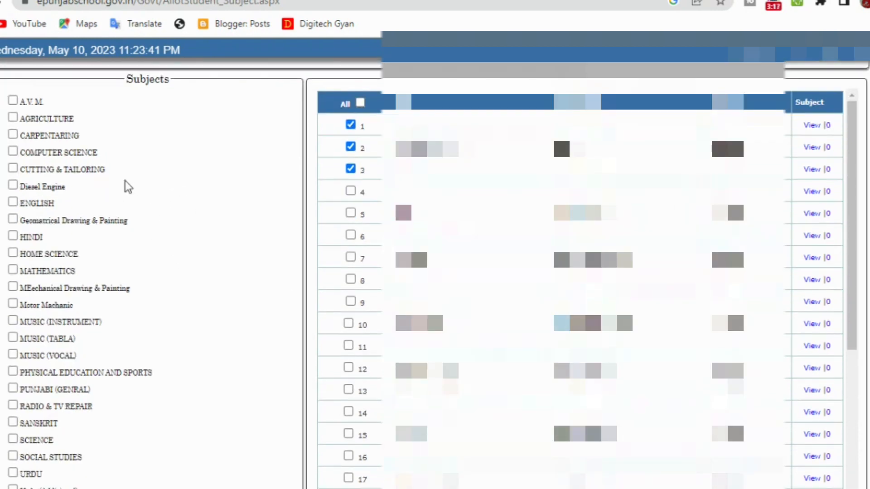
click(85, 155)
click(40, 205)
scroll(136, 235, down, 2)
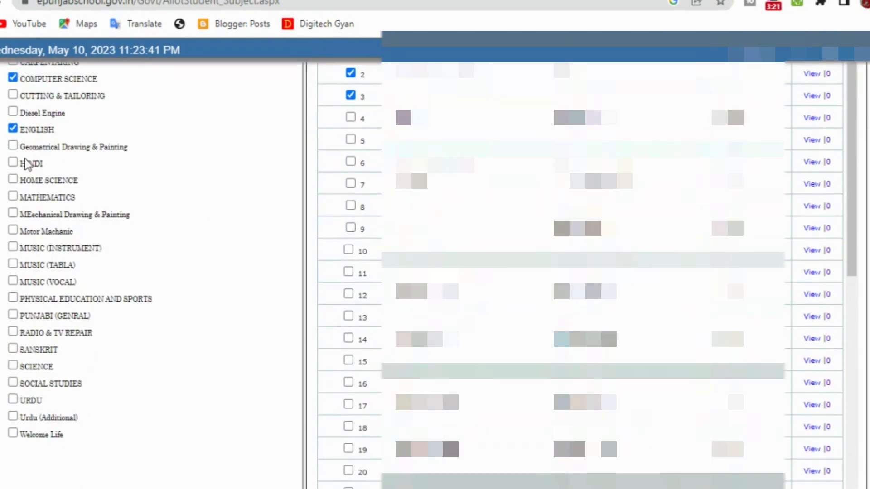
click(30, 165)
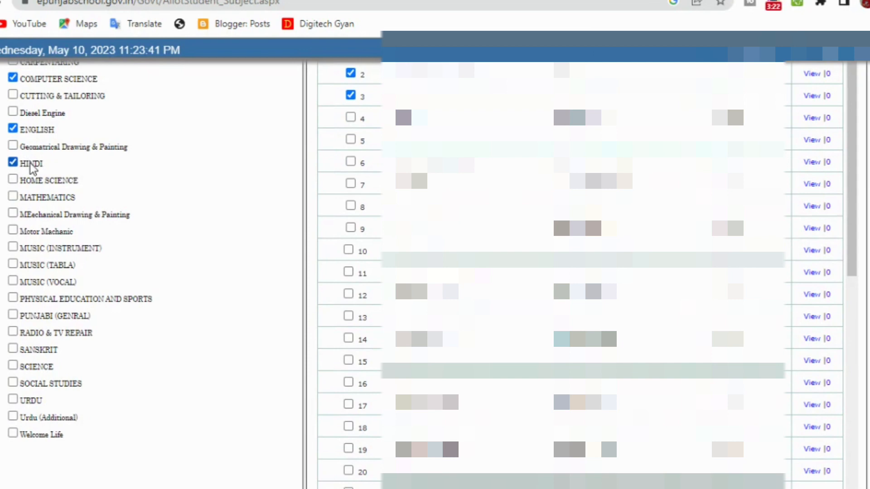
click(31, 198)
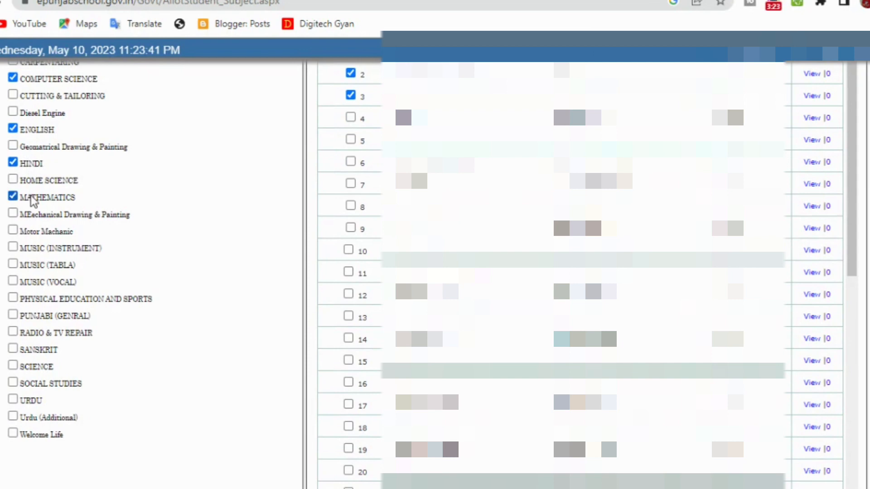
click(86, 301)
click(72, 319)
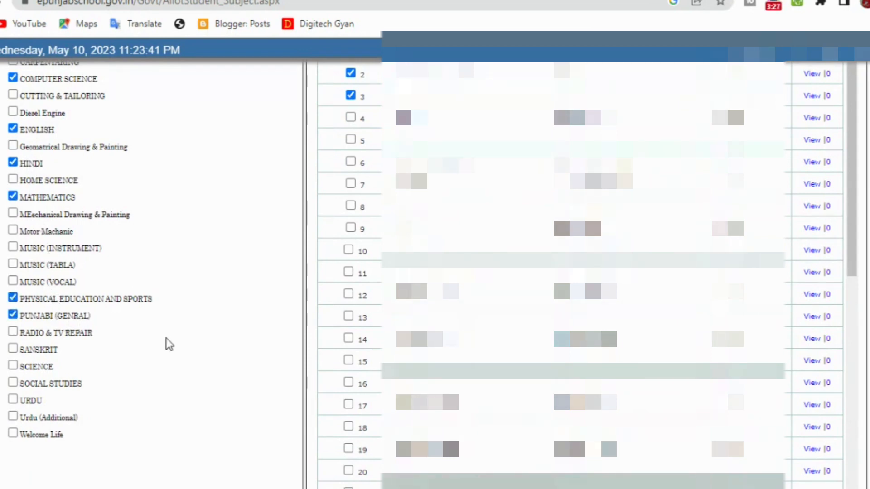
click(42, 369)
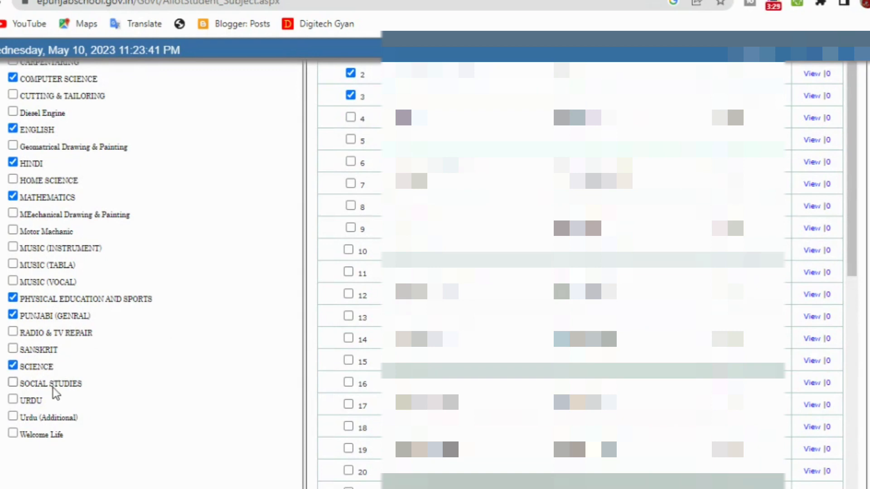
click(53, 387)
Step: Review the selected class 7th subjects and look through the rest of the student list
scroll(168, 324, up, 3)
scroll(168, 323, down, 2)
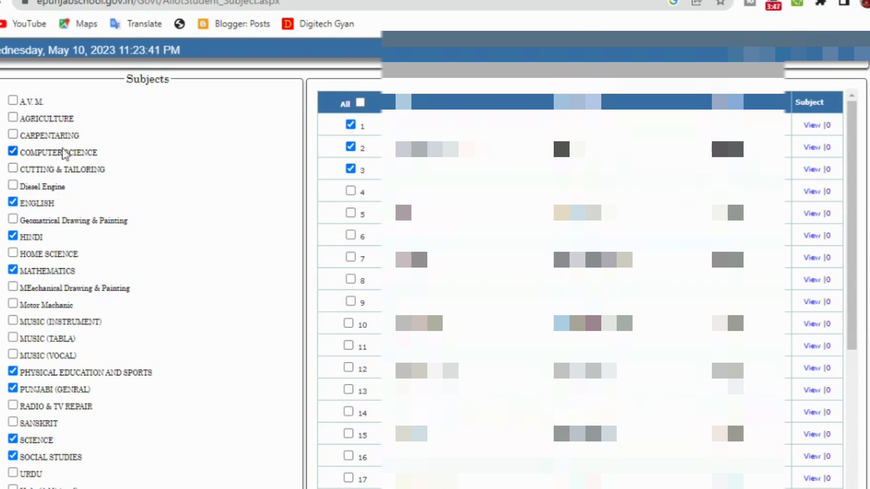
scroll(83, 165, down, 2)
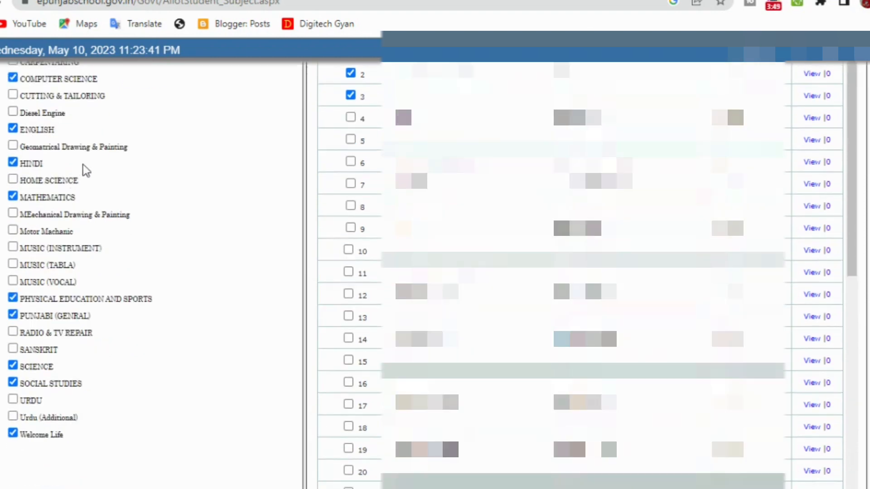
scroll(102, 171, down, 2)
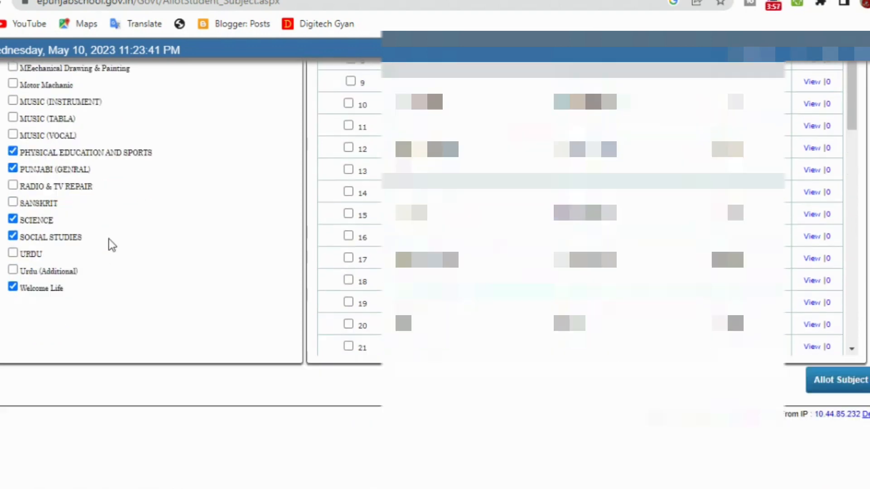
scroll(109, 246, up, 3)
scroll(369, 210, down, 15)
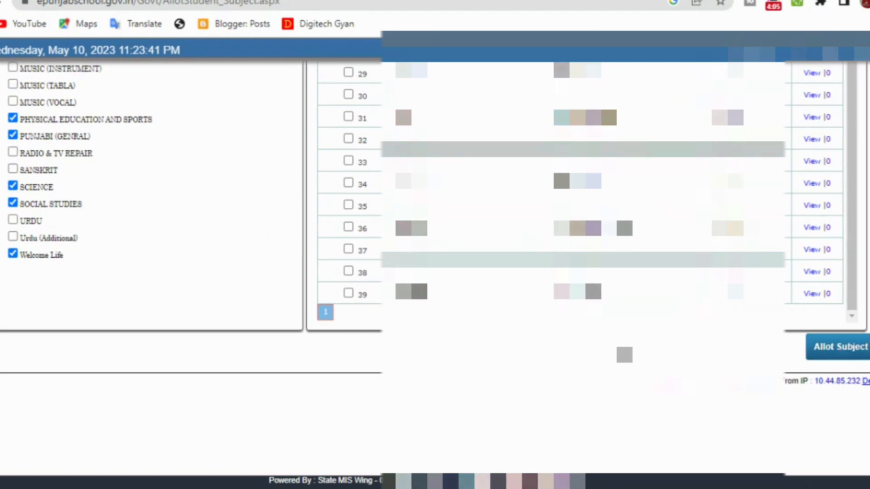
scroll(188, 324, up, 4)
scroll(189, 324, up, 2)
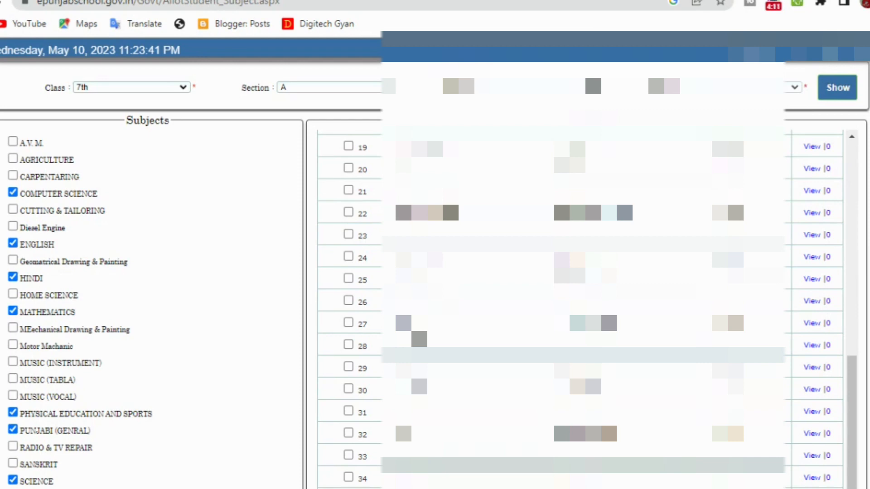
scroll(307, 291, up, 1)
scroll(154, 222, up, 4)
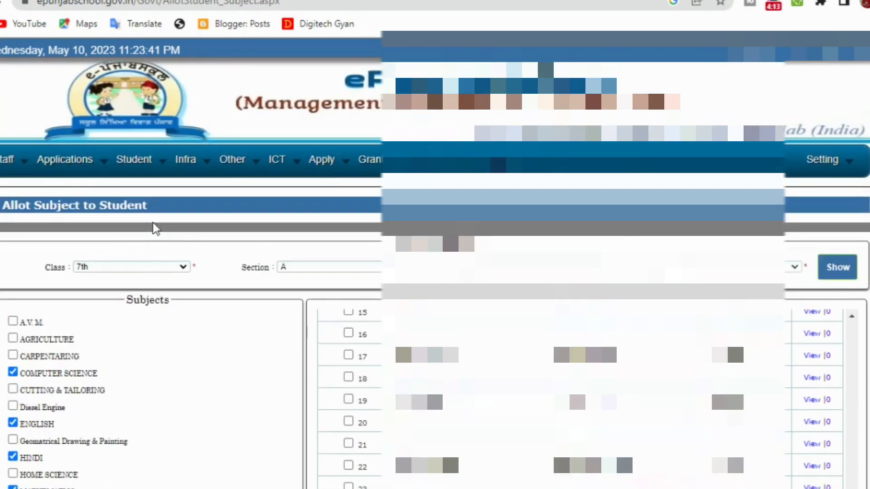
Step: Show the subjects and students for class 11th, section A, with a stream and group chosen
click(117, 270)
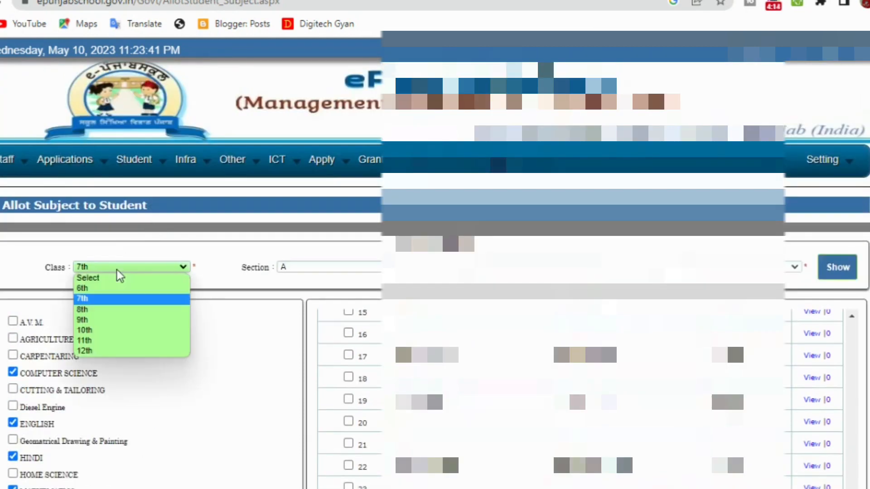
click(110, 339)
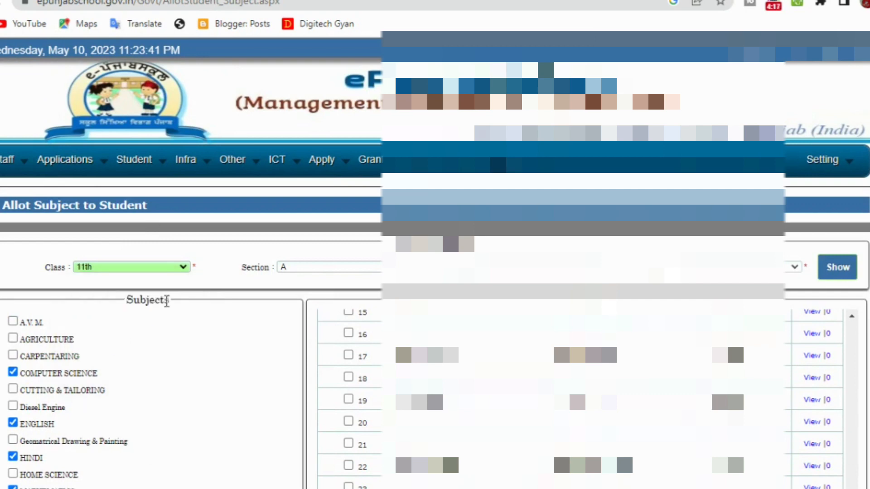
click(317, 268)
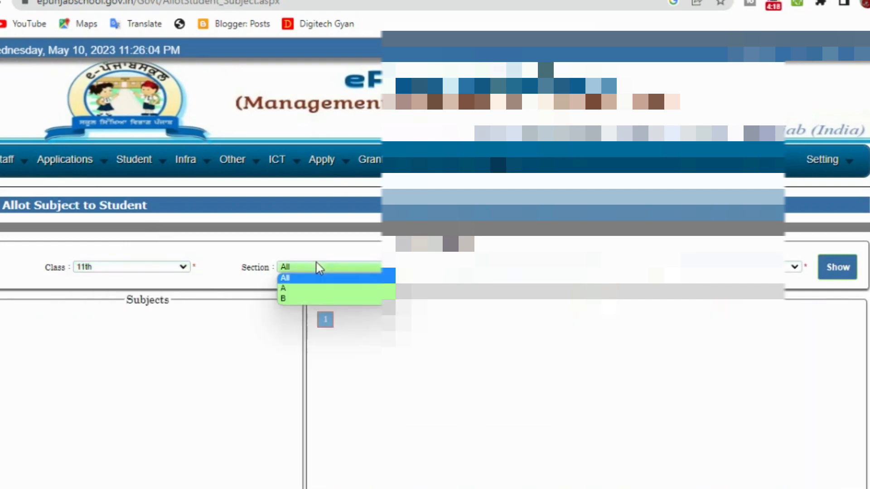
click(297, 294)
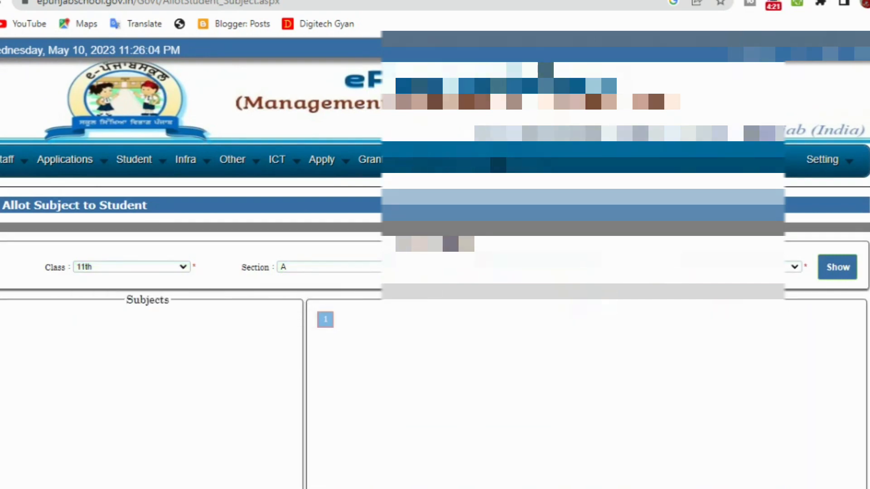
click(530, 268)
click(529, 292)
click(736, 267)
click(739, 291)
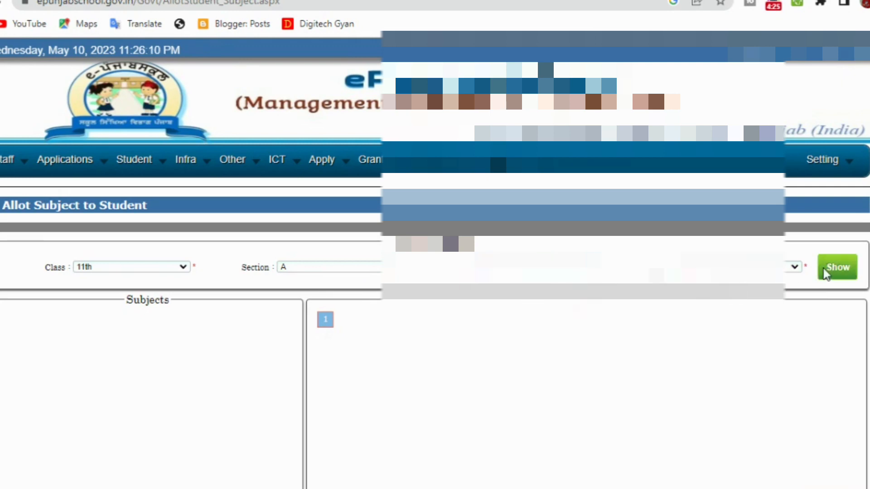
click(838, 268)
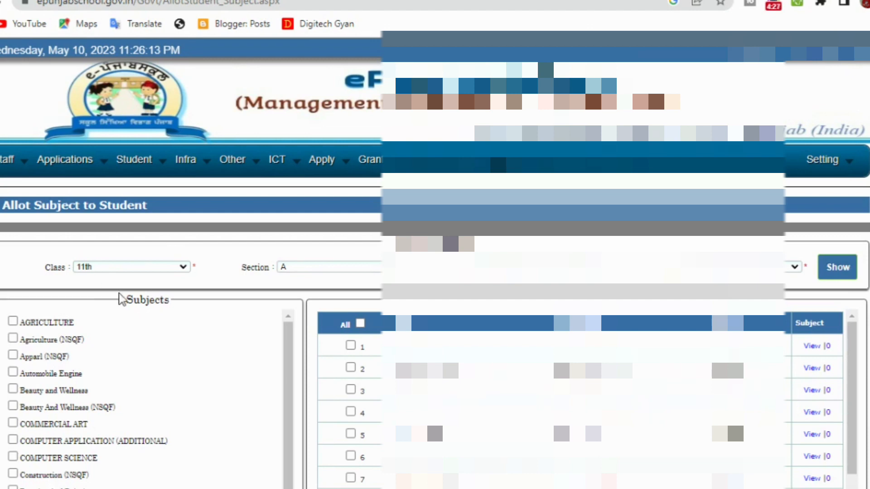
scroll(188, 335, down, 6)
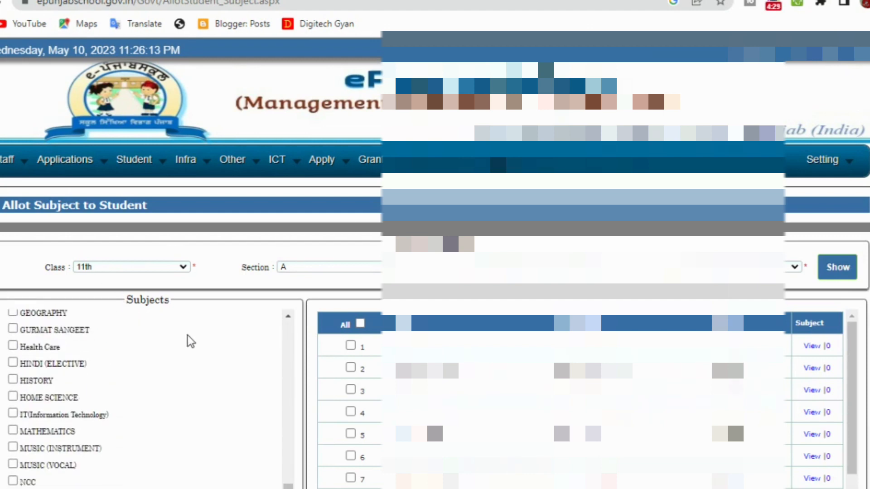
scroll(299, 292, down, 5)
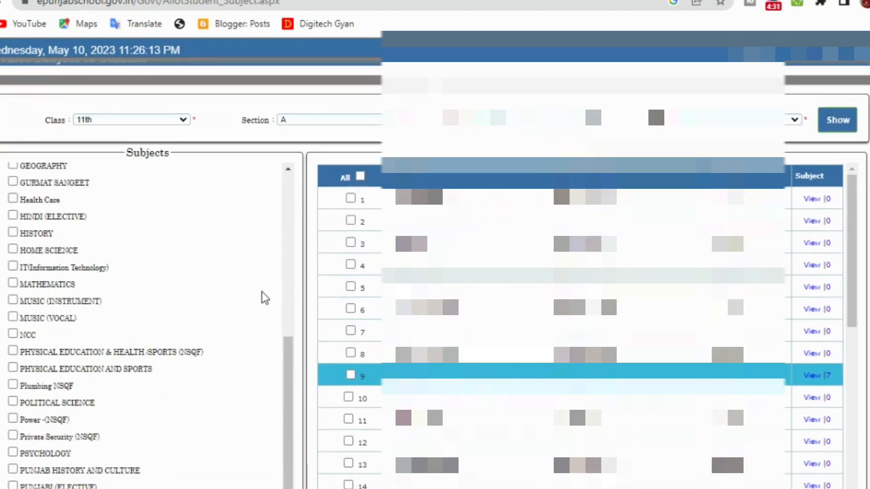
Step: Select students 1, 2, 3 and 4 in the class 11th student list
scroll(298, 244, up, 3)
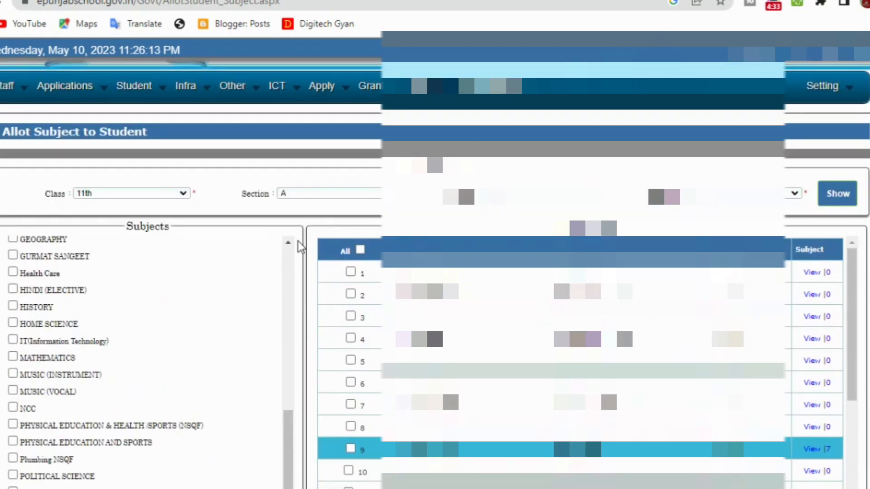
click(350, 273)
click(351, 295)
click(351, 317)
click(351, 338)
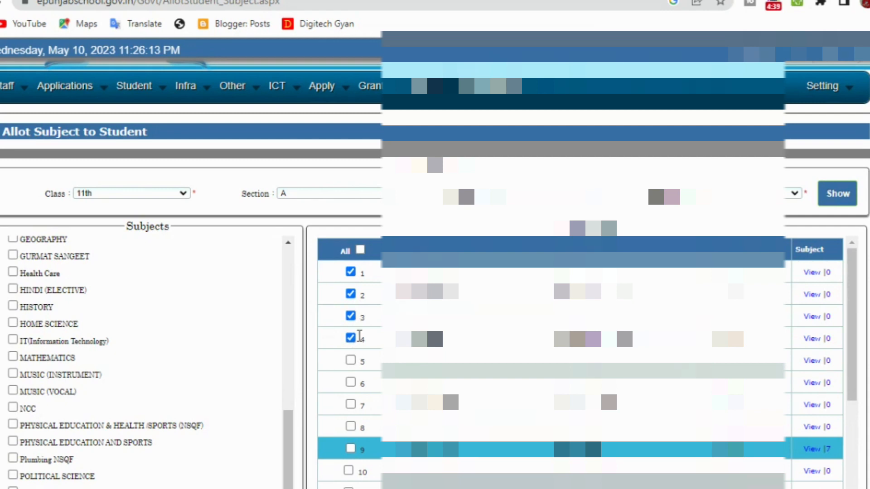
Step: Select Computer Science, English and Environment Studies as subjects for the chosen class 11th students
scroll(180, 305, up, 10)
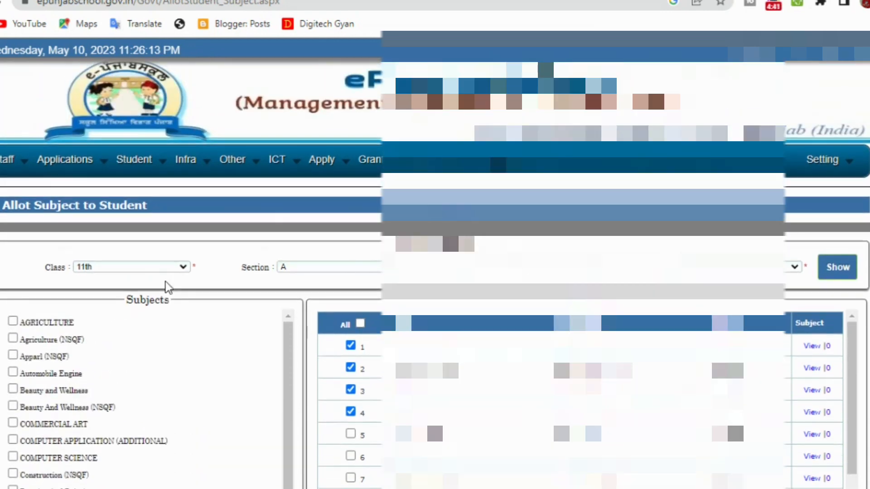
scroll(172, 278, down, 5)
scroll(209, 263, up, 1)
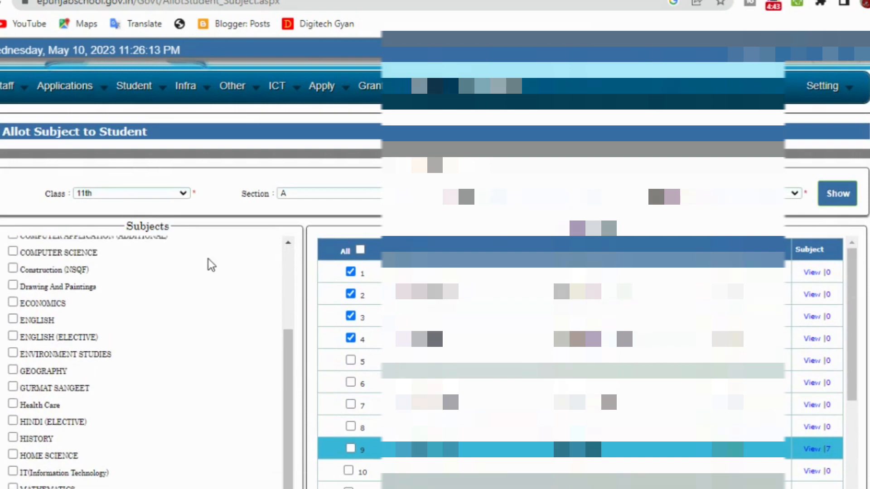
scroll(210, 264, up, 1)
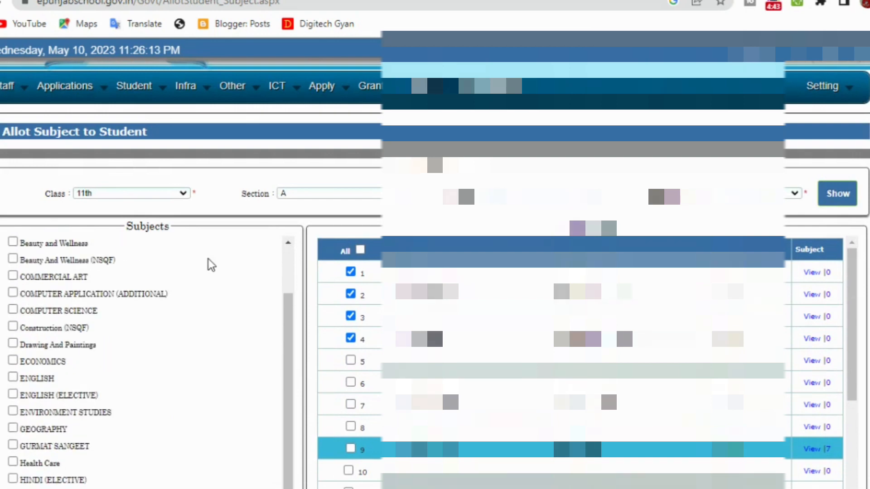
click(91, 313)
scroll(128, 311, down, 3)
scroll(37, 267, up, 1)
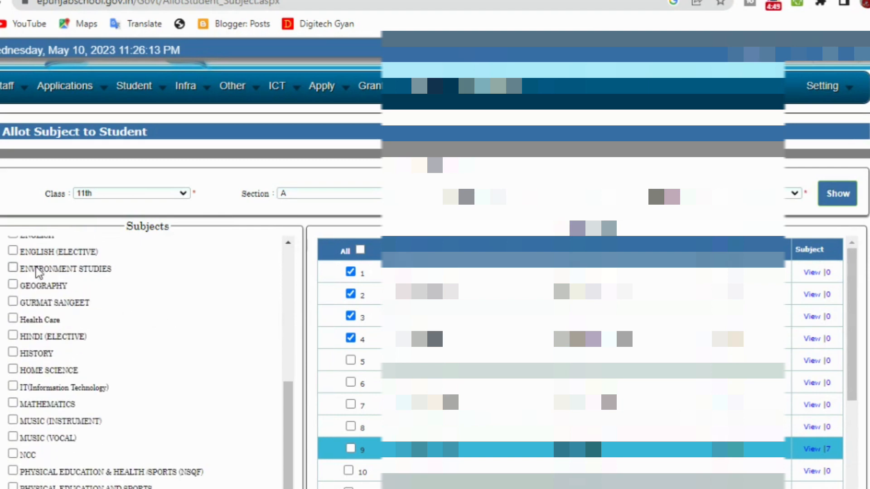
click(39, 309)
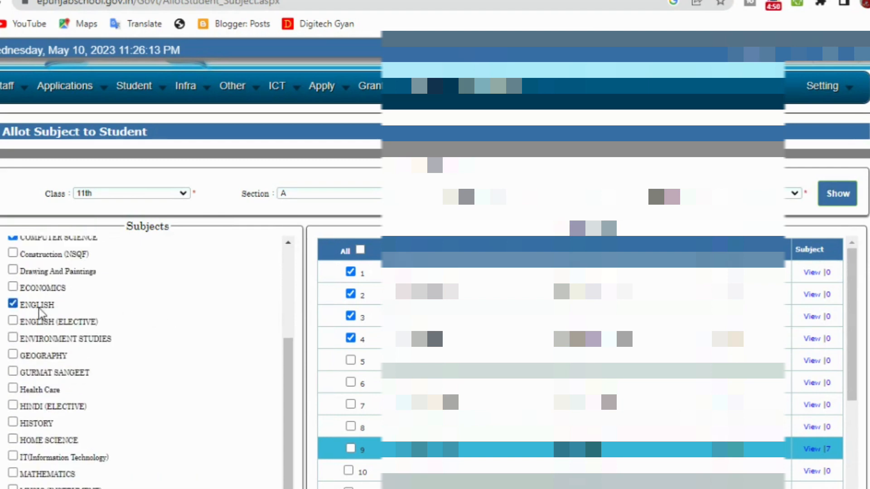
click(102, 339)
scroll(160, 333, down, 1)
scroll(162, 334, down, 1)
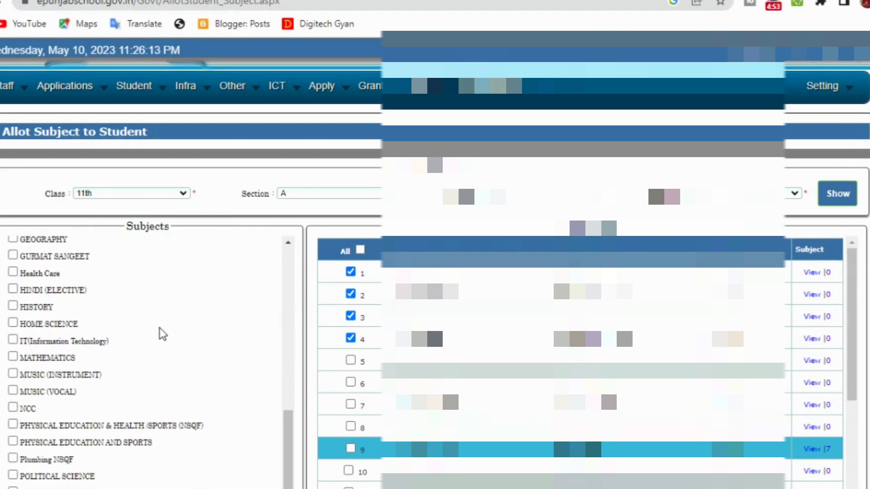
Step: Add Physical Education and Sports, Welcome Life and Punjabi (Genral) to the class 11th subject selection
scroll(163, 335, down, 3)
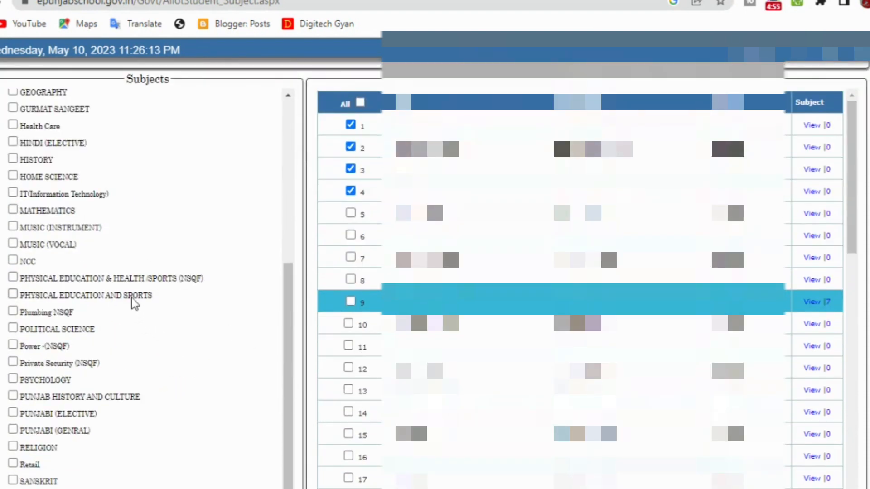
click(133, 298)
scroll(179, 308, down, 3)
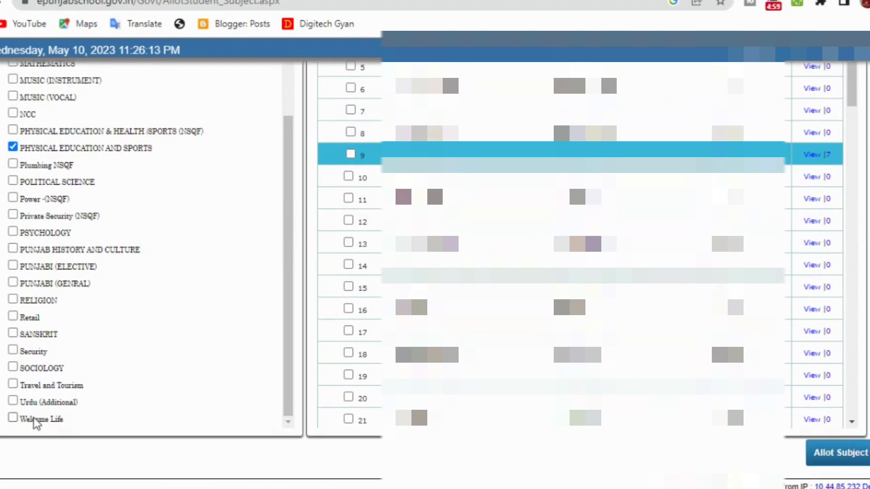
click(34, 419)
click(64, 288)
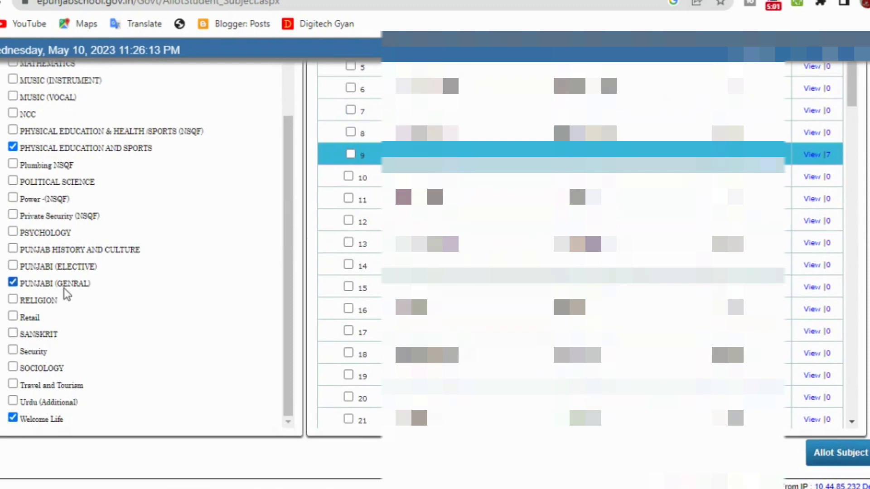
Step: Review the selected class 11th subjects and check the list for elective subjects still missing
scroll(122, 307, up, 10)
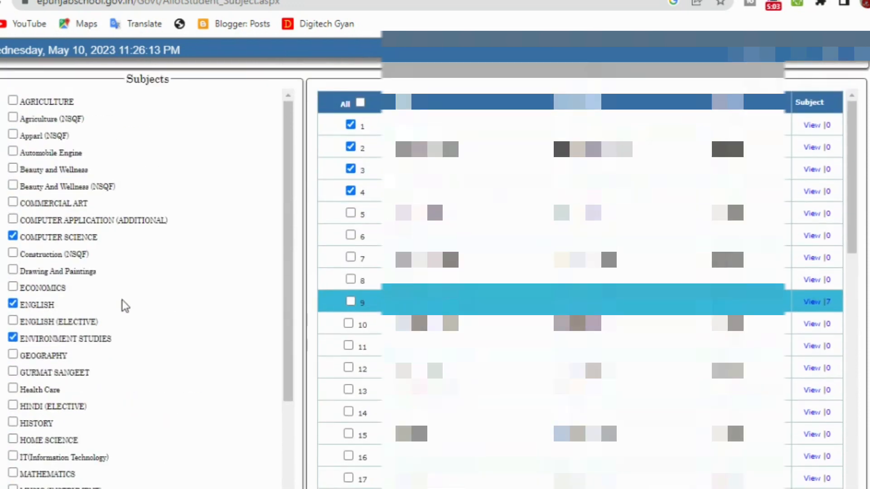
scroll(60, 303, down, 5)
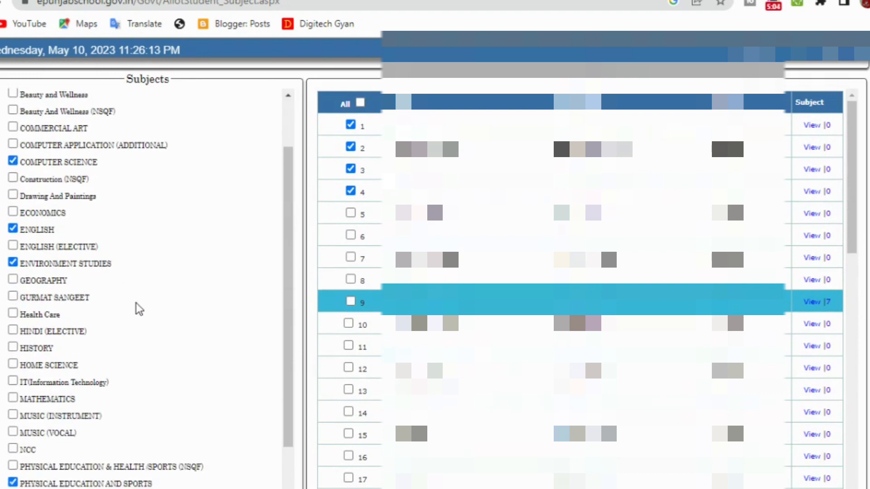
scroll(77, 280, down, 3)
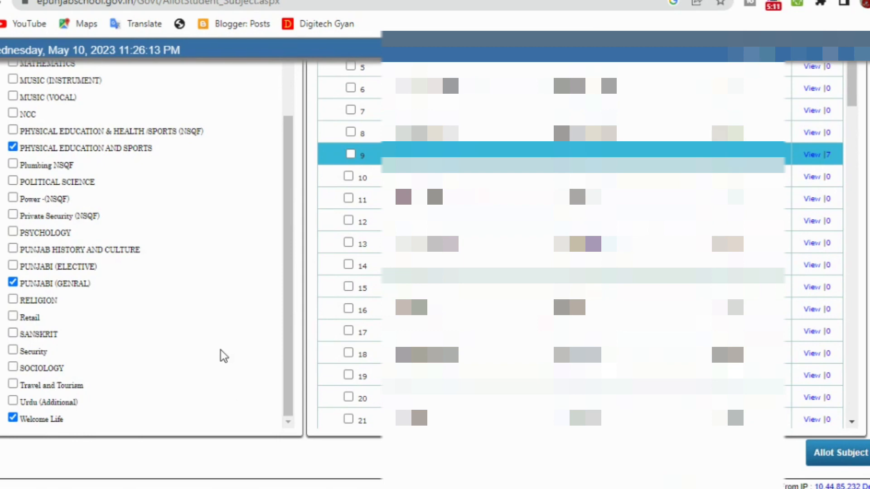
scroll(224, 356, up, 3)
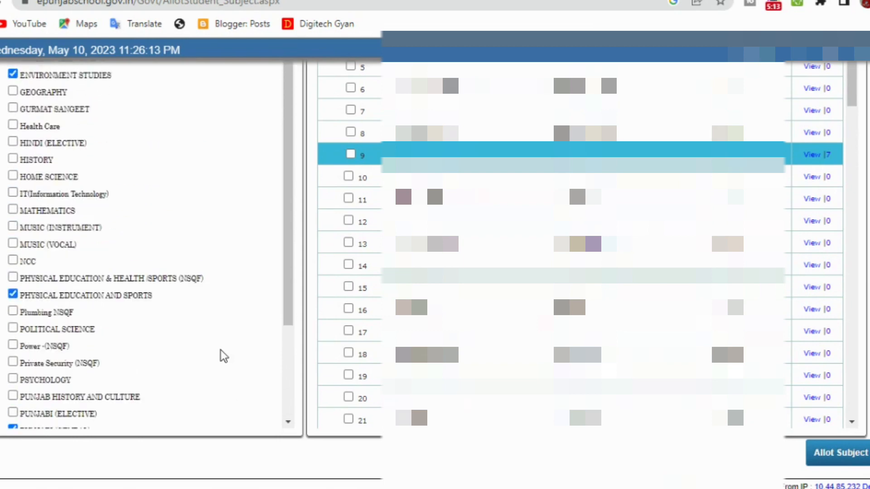
scroll(224, 356, up, 2)
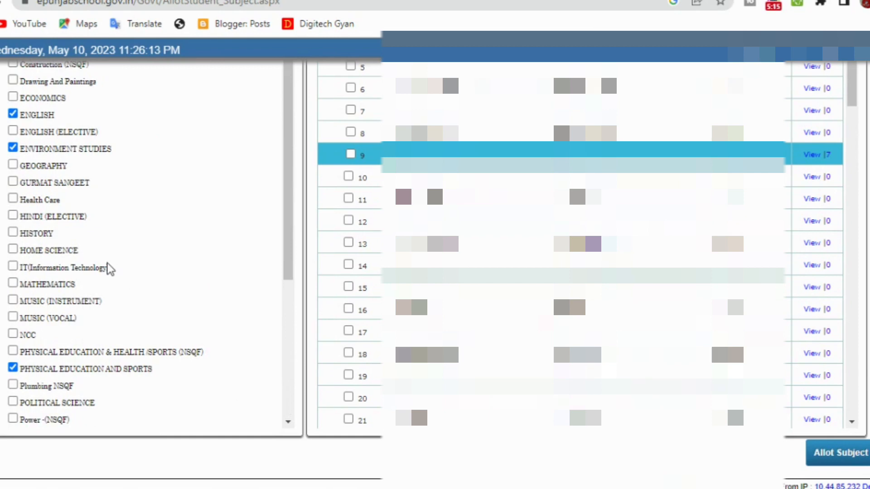
scroll(114, 294, up, 1)
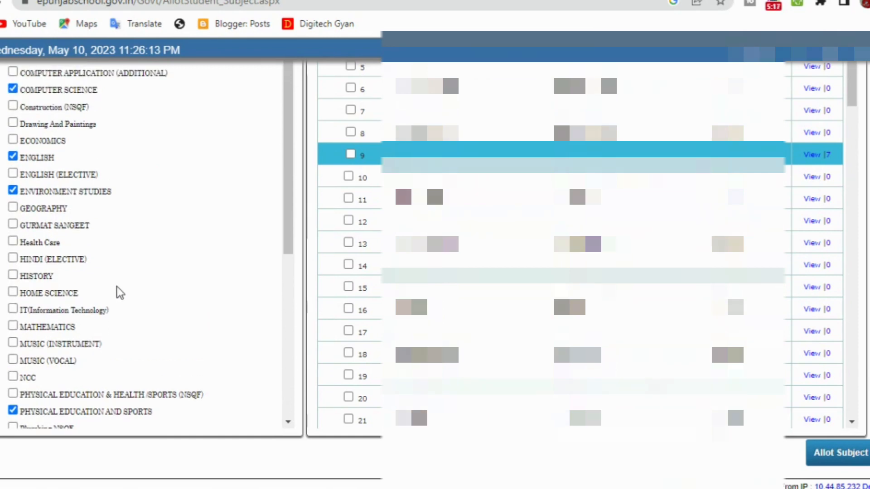
scroll(132, 281, down, 3)
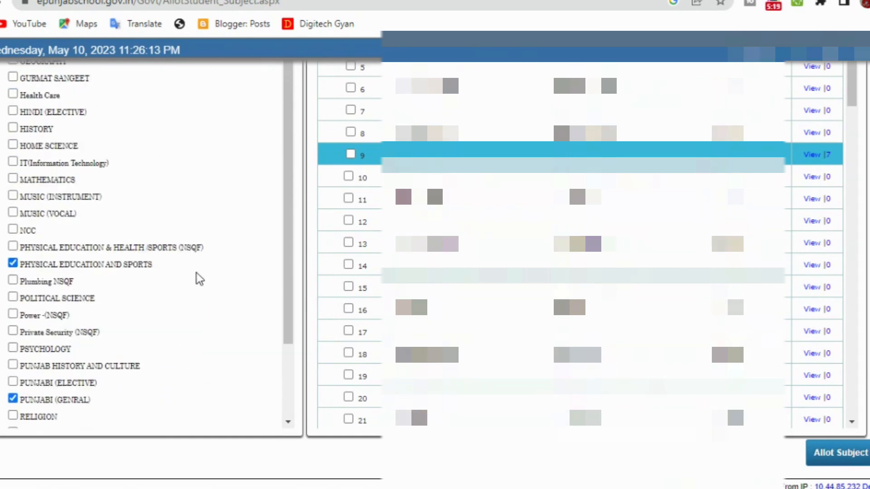
scroll(198, 277, down, 1)
scroll(126, 272, down, 2)
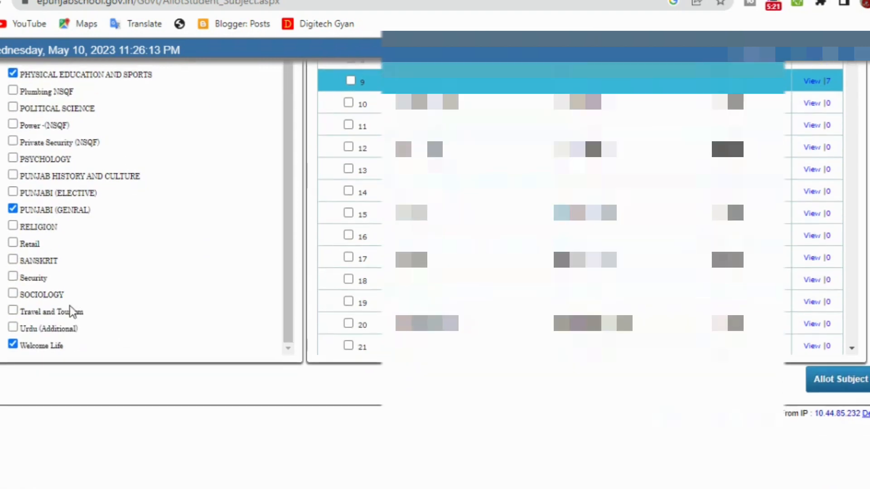
Step: Add the electives Punjabi (Elective) and Political Science to the class 11th subject selection
click(68, 195)
scroll(64, 247, up, 3)
click(63, 254)
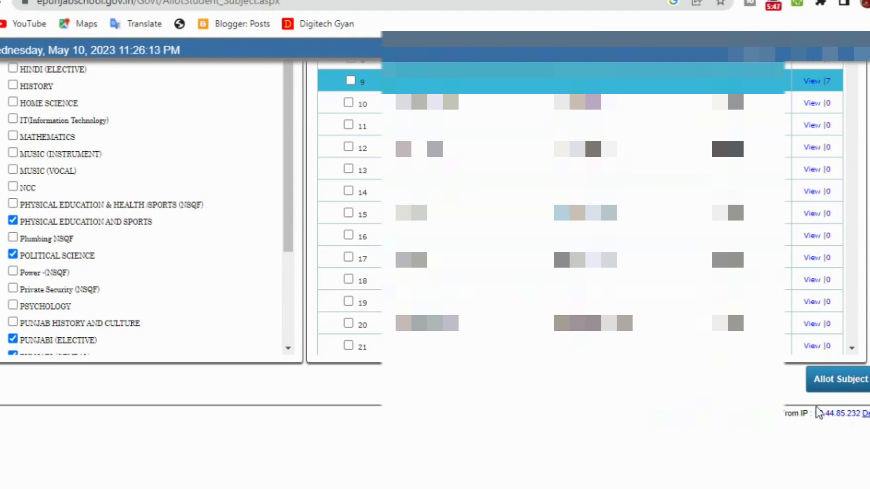
Step: Open the school's monthly certificate and look through its student mandatory data and class-wise figures
scroll(264, 330, up, 10)
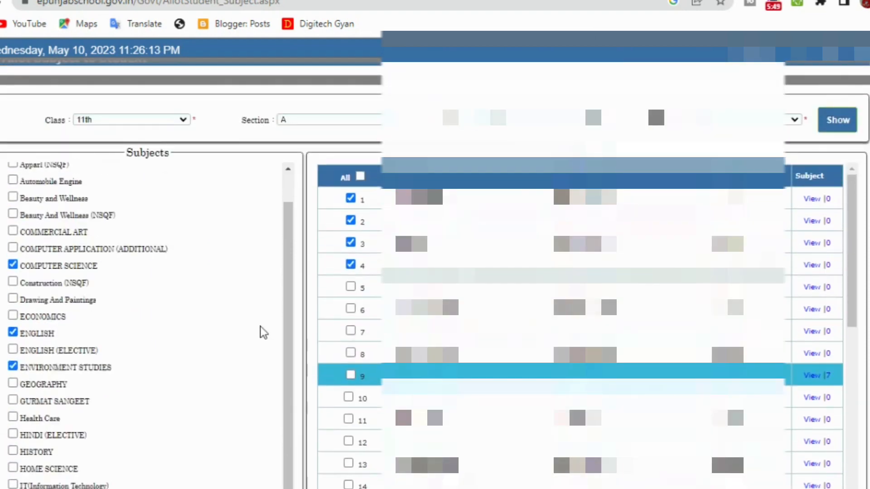
scroll(261, 327, up, 5)
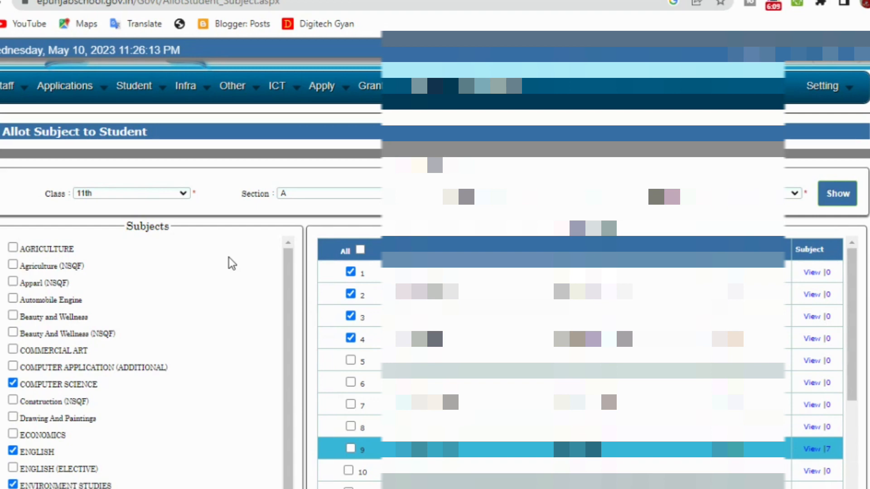
mouse_move(228, 90)
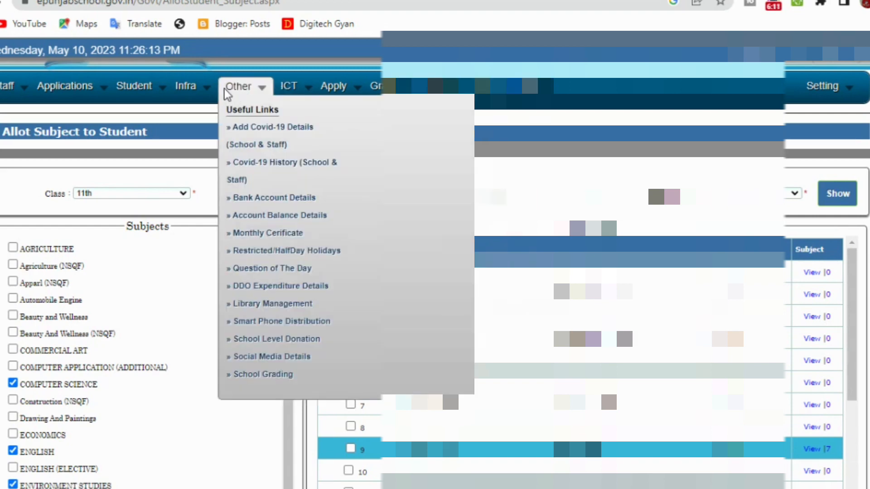
click(296, 239)
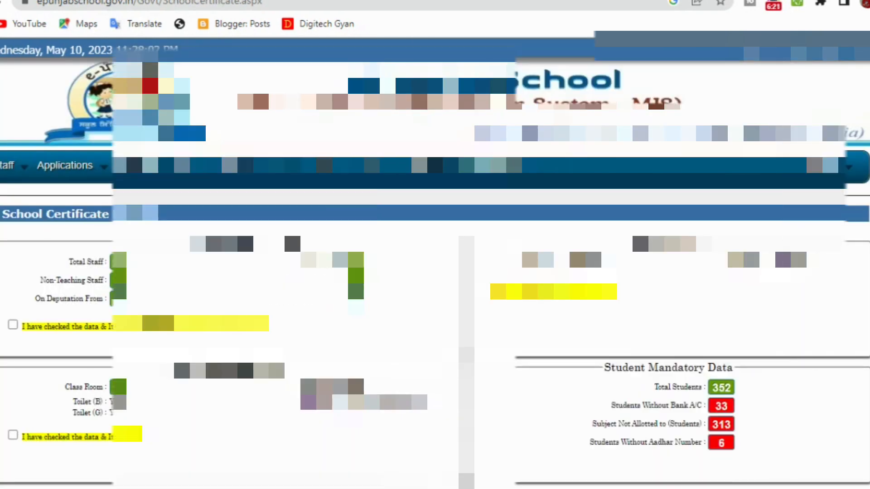
scroll(435, 272, down, 3)
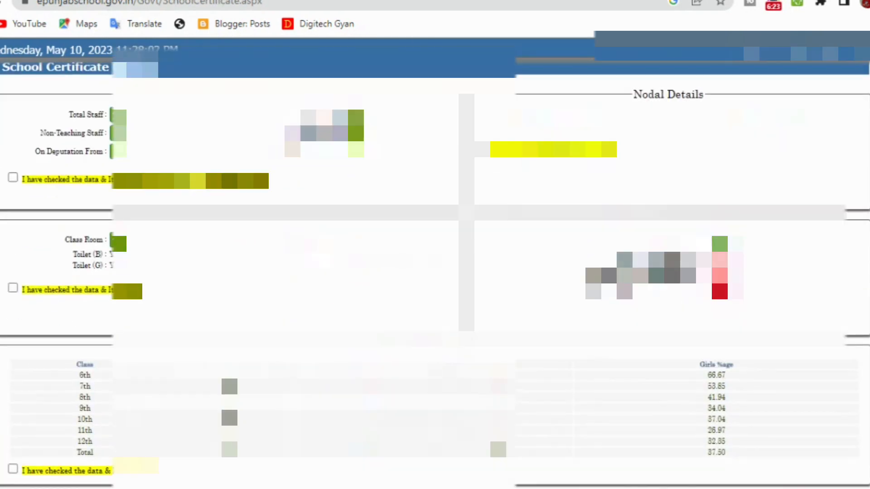